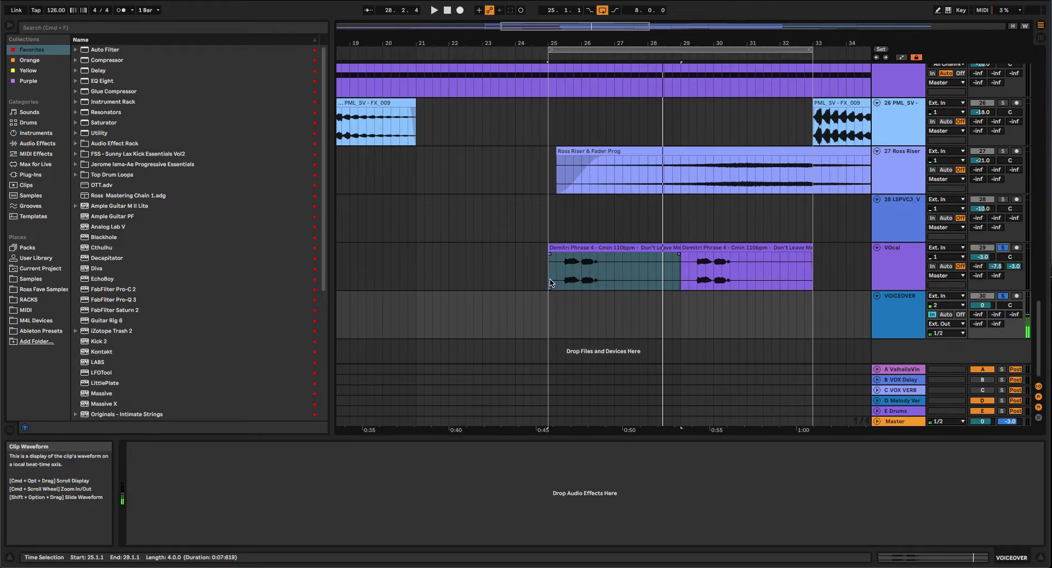
Play the soloed vocal from bar 25 and show the VOcal track's effect chain
key("space")
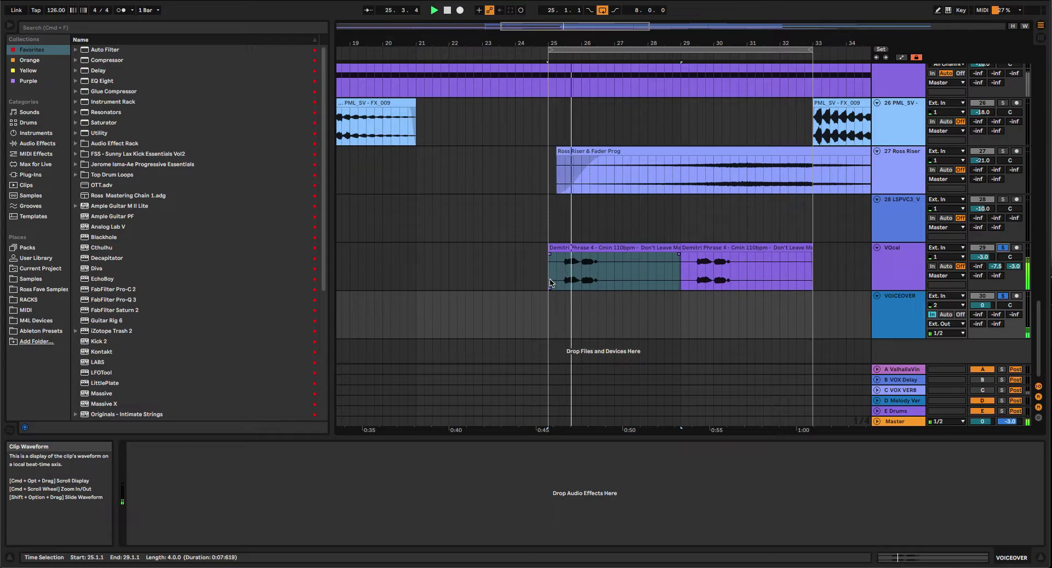
left_click(875, 279)
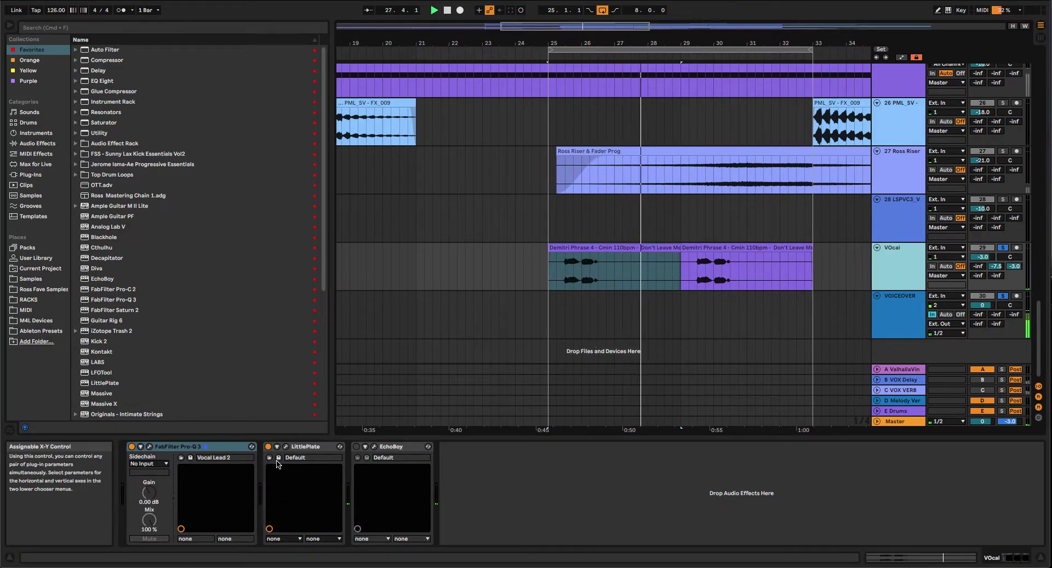
key("space")
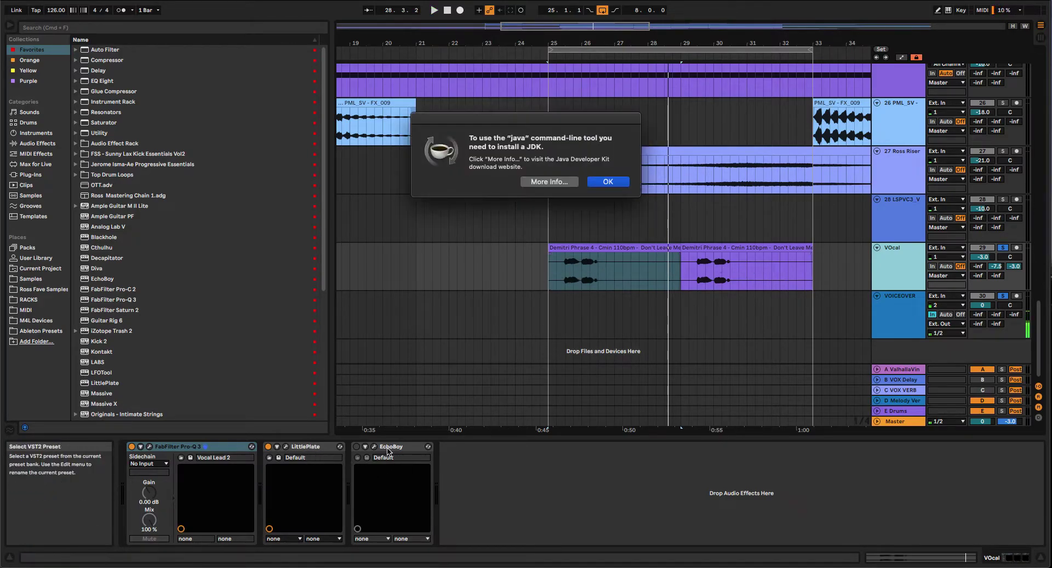
Dismiss the Java message, switch on the EchoBoy insert on the VOcal track and audition the vocal from bar 25
left_click(608, 181)
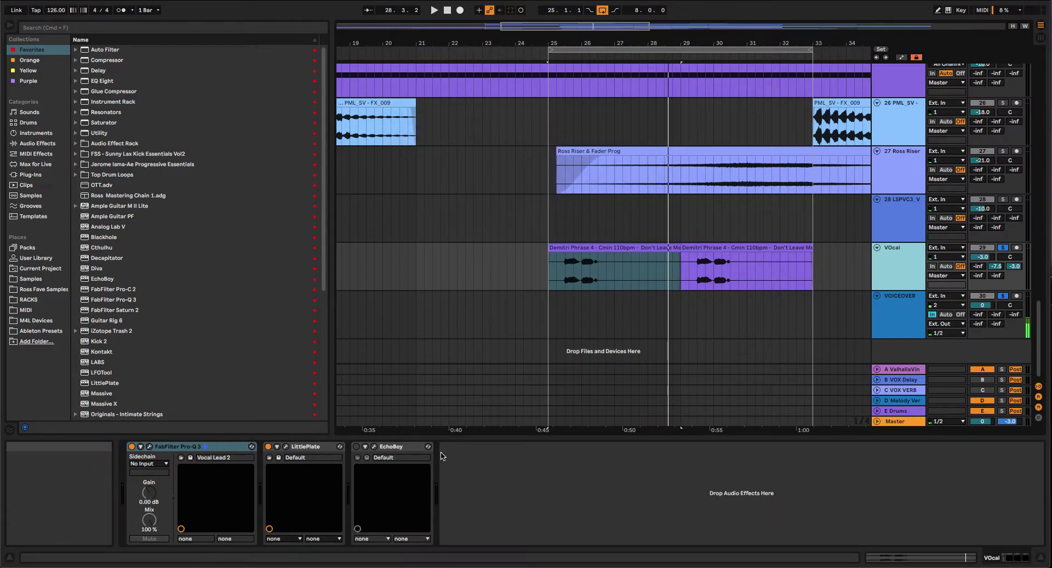
left_click(357, 448)
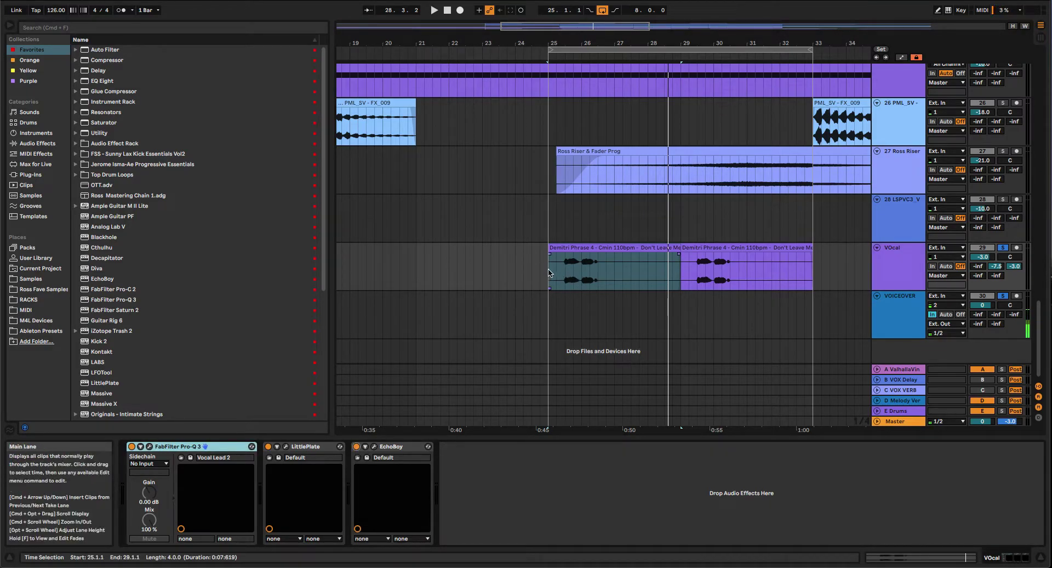
key("space")
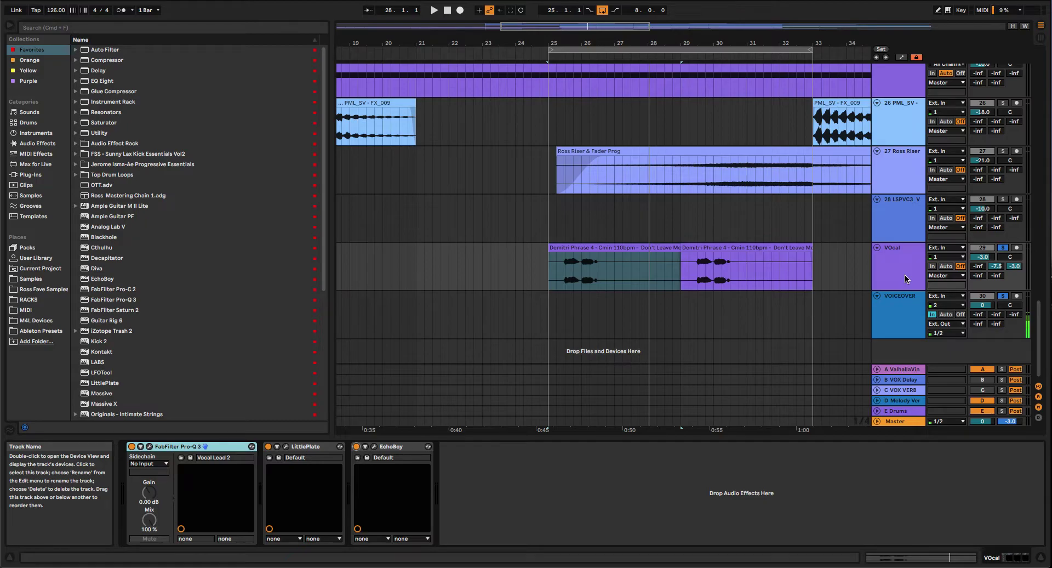
Play the vocal in the full mix from bar 25 with the track's EchoBoy insert switched off
key("space")
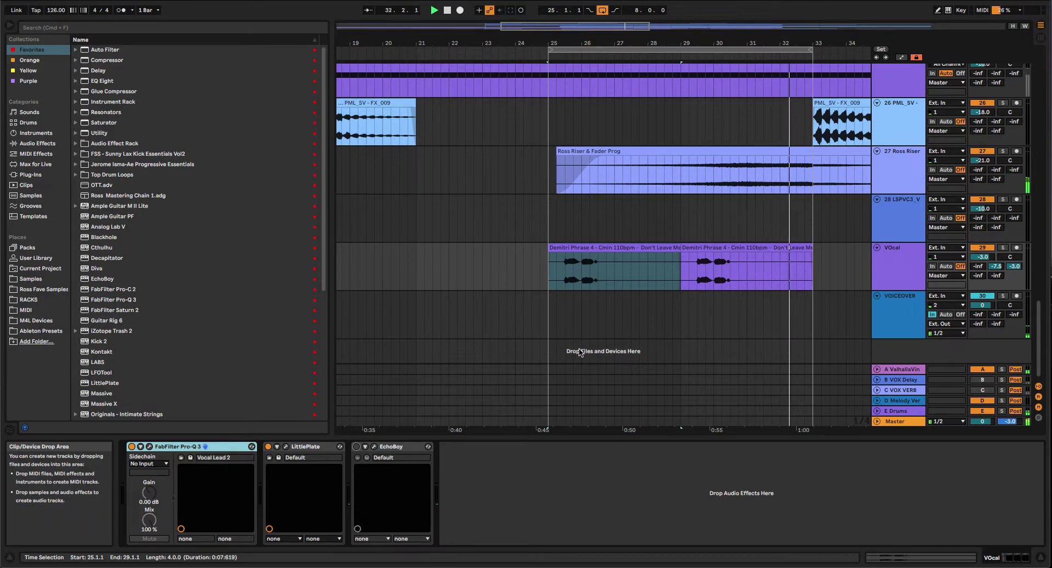
key("space")
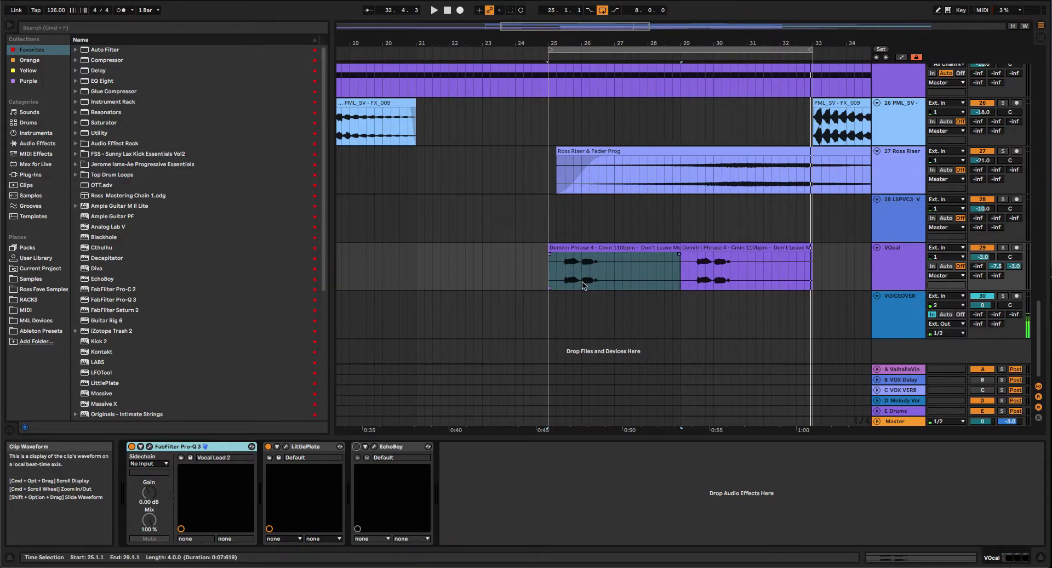
scroll(582, 285, "up", 2)
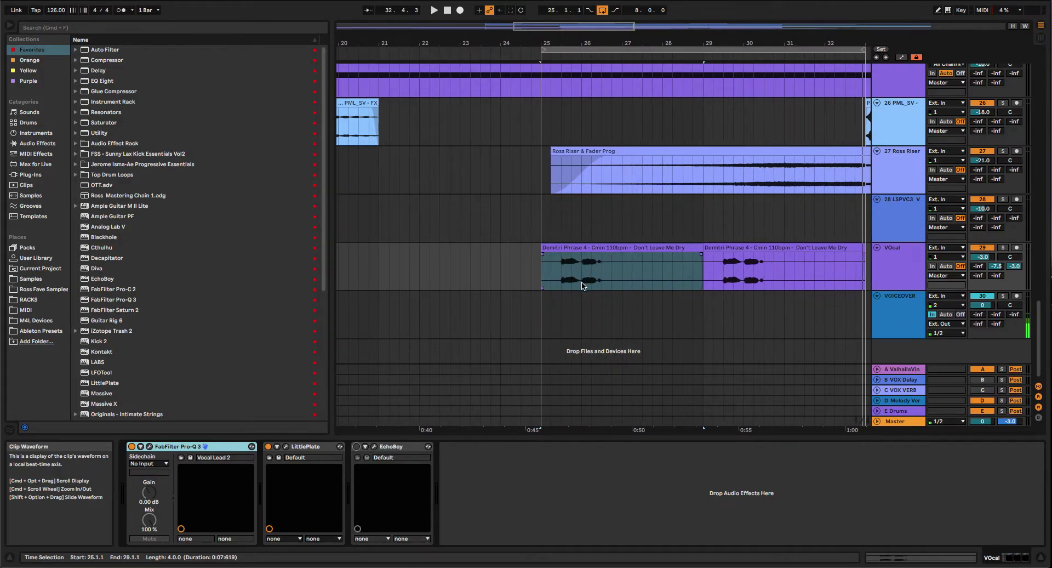
scroll(689, 273, "down", 3)
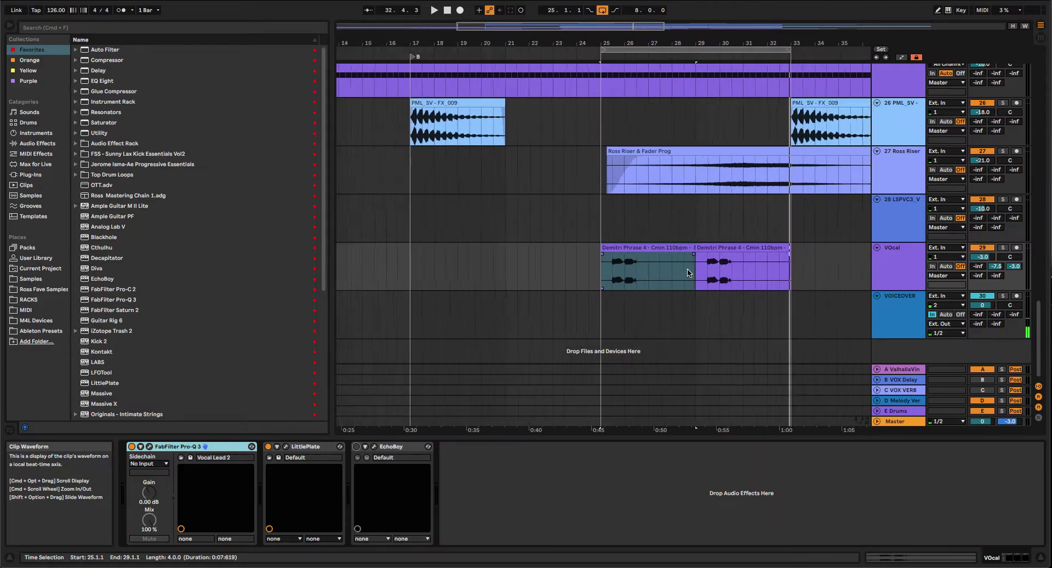
Check the Insert Return Track command among the options of return track A
left_click(889, 271)
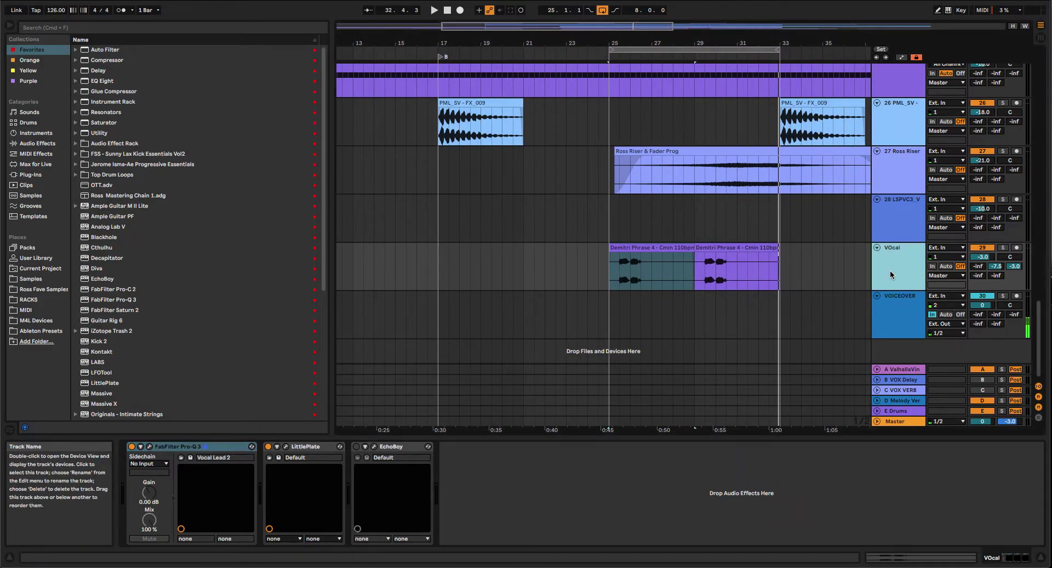
right_click(902, 370)
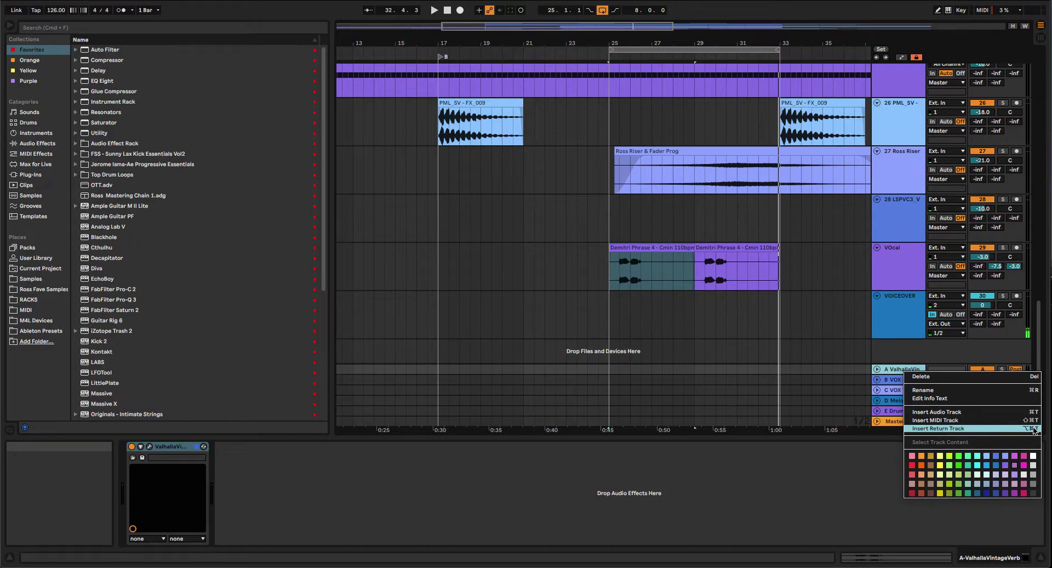
left_click(892, 370)
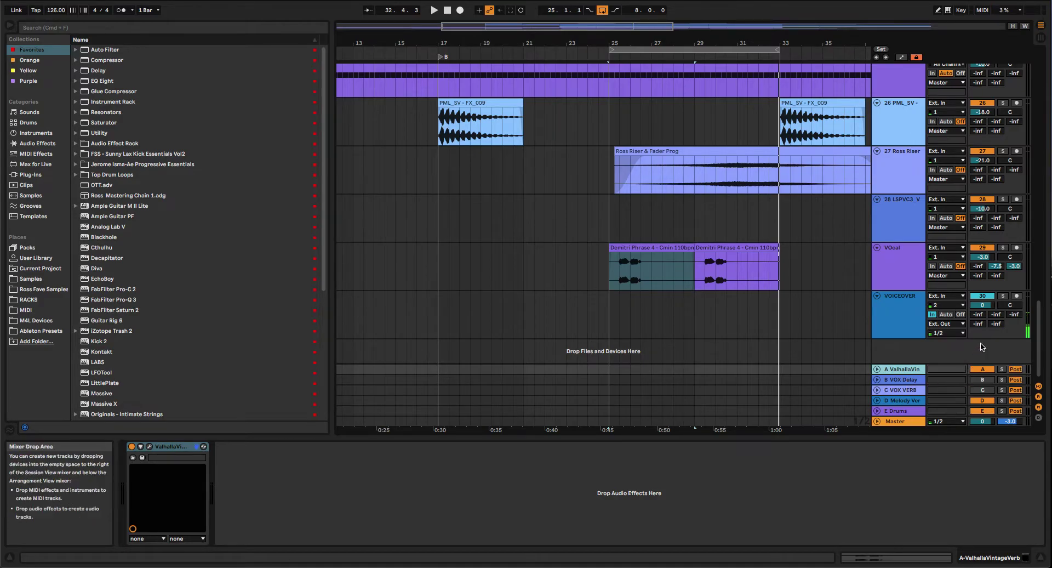
Solo the VOICEOVER and VOcal tracks, and set the VOcal send to B VOX Delay to -8.0 dB
left_click(1002, 296)
left_click(1003, 248)
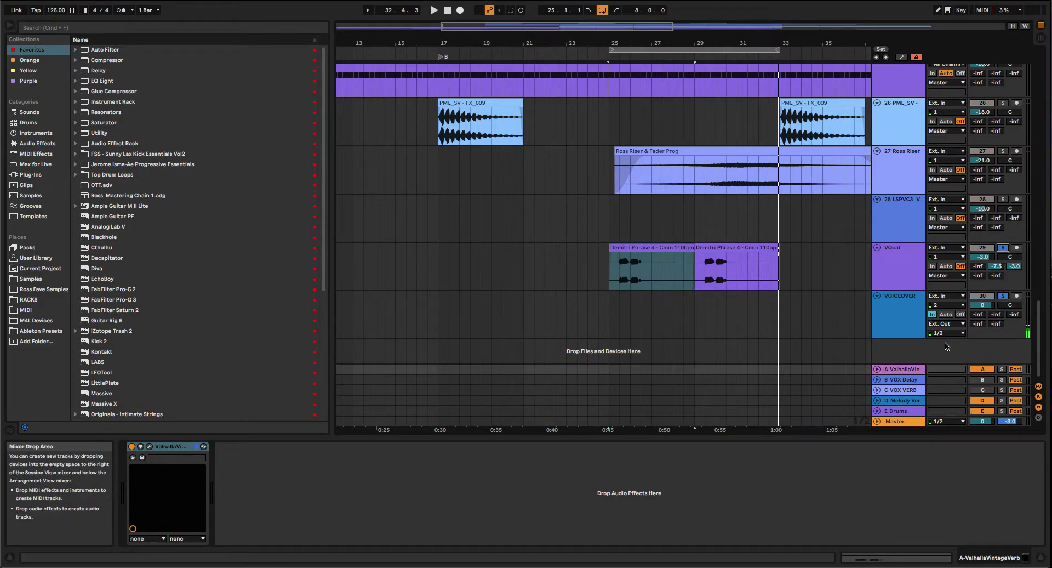
left_click(906, 270)
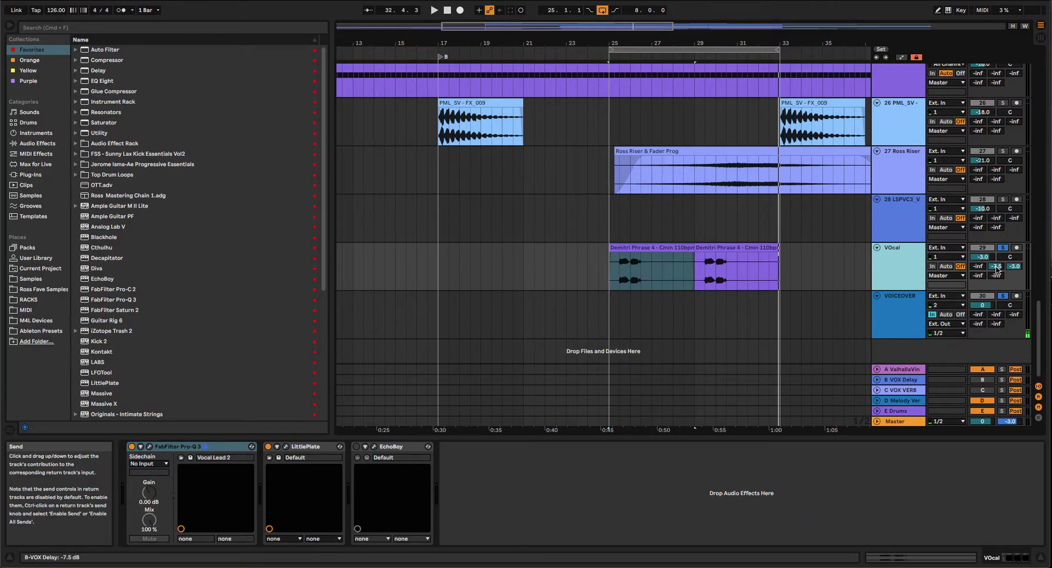
left_click_drag(997, 269, 998, 335)
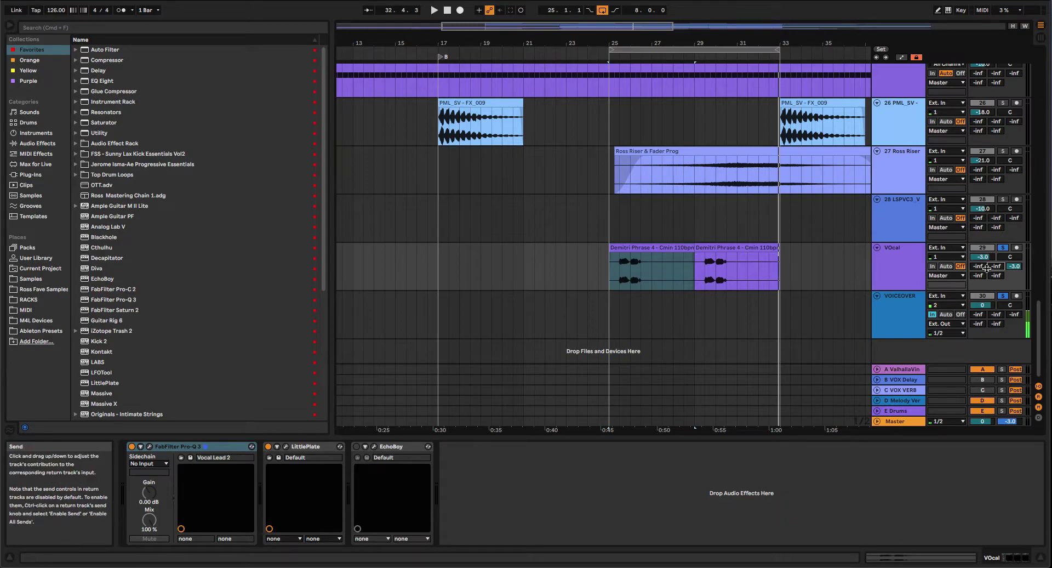
left_click_drag(994, 268, 997, 262)
left_click_drag(996, 266, 996, 262)
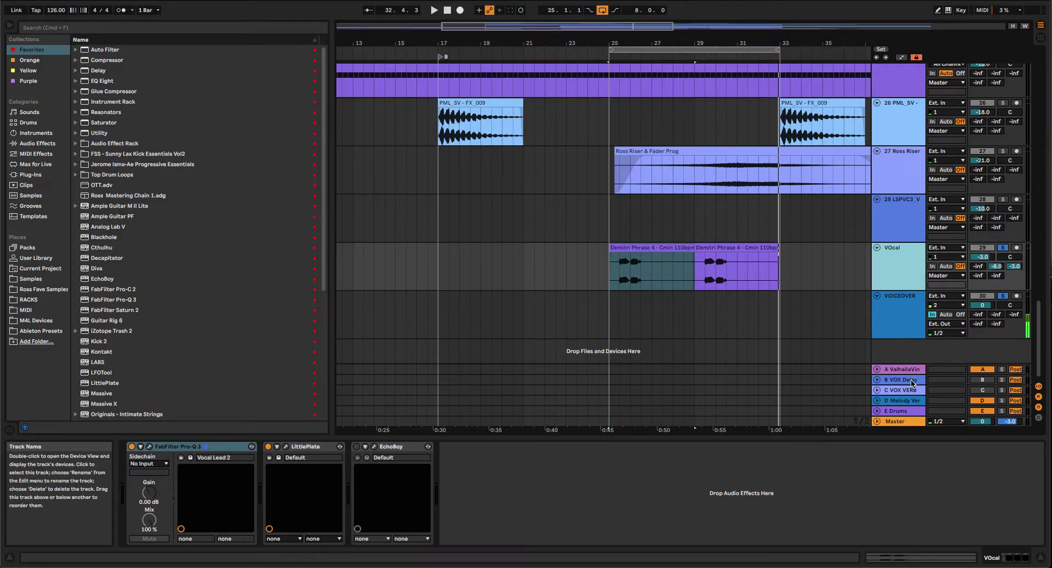
Activate the B VOX Delay return track and switch off its Compressor
left_click(912, 380)
left_click(975, 380)
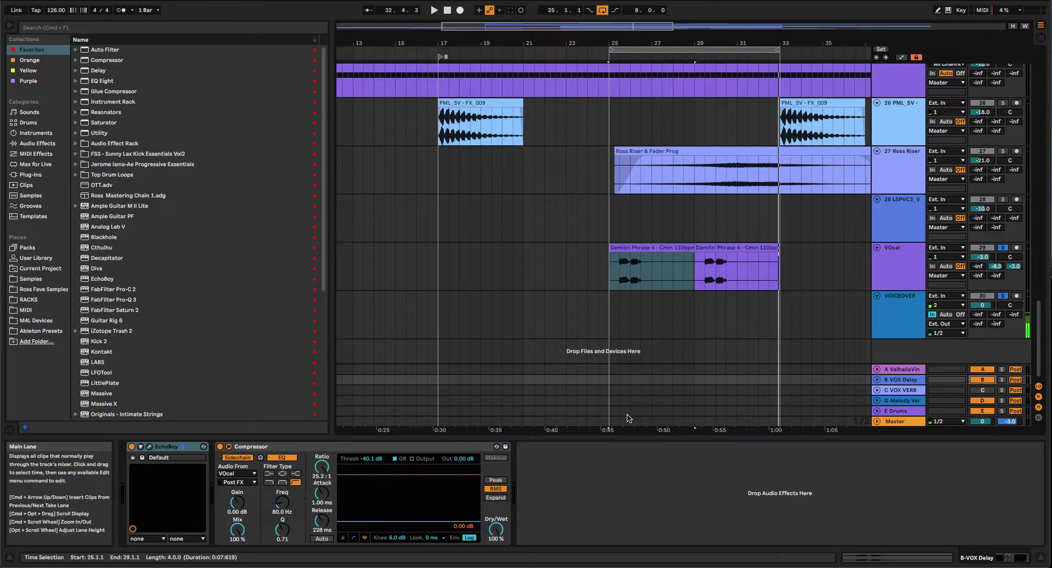
left_click(219, 446)
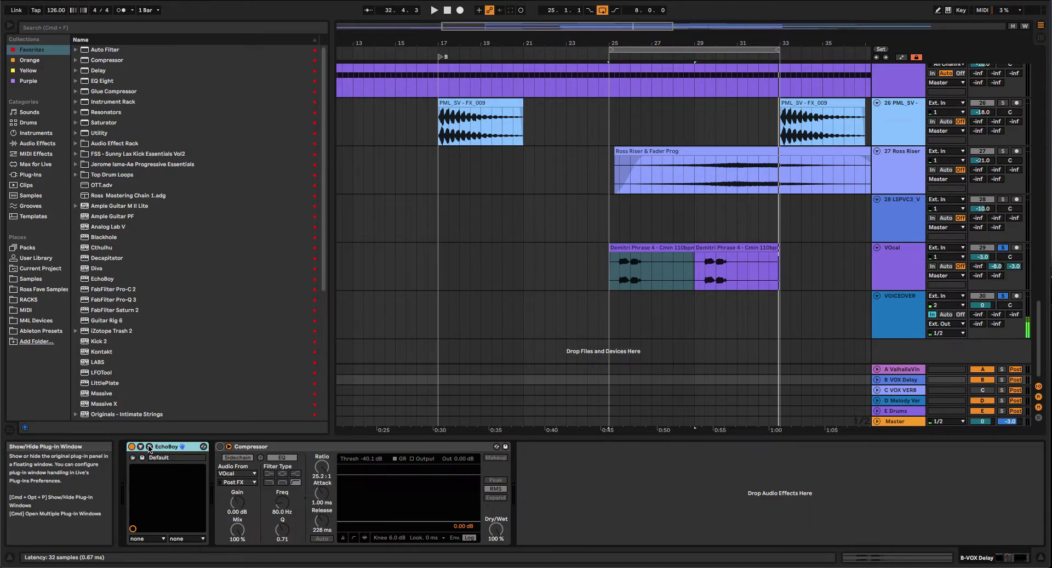
Inspect the EchoBoy settings on the B VOX Delay return and audition the delayed vocal without compression
left_click(149, 447)
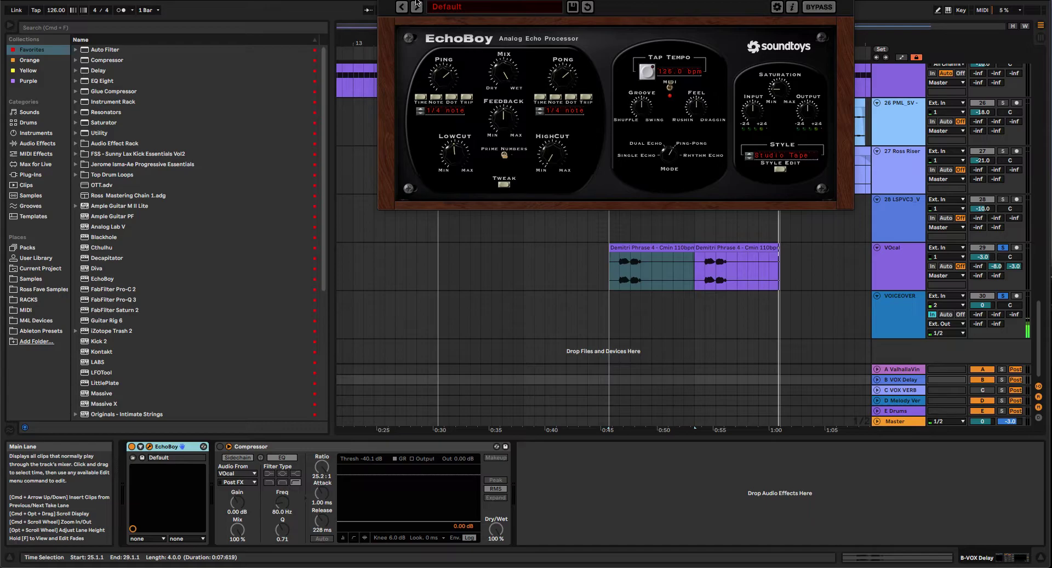
left_click(389, 2)
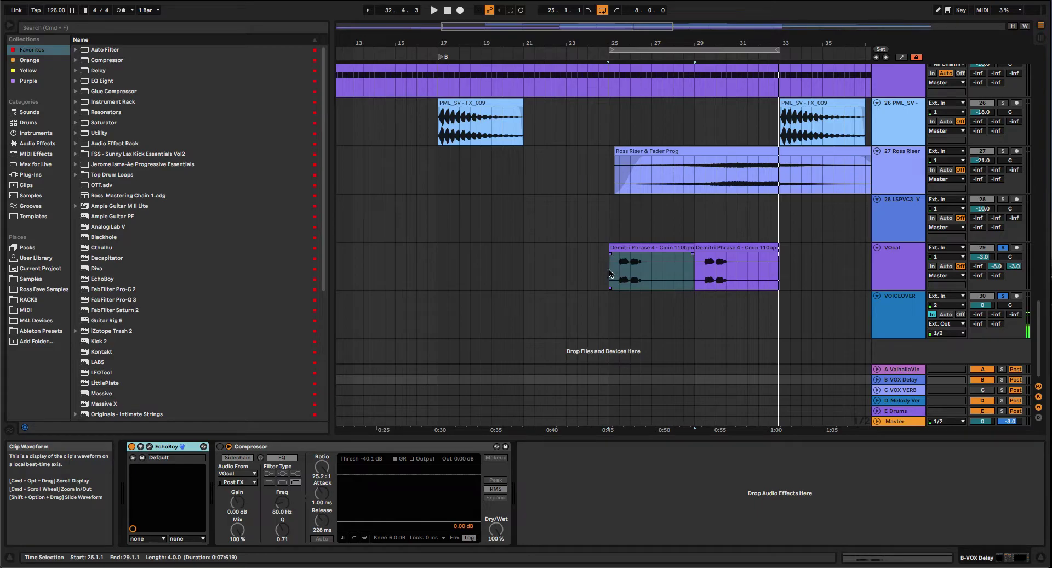
key("space")
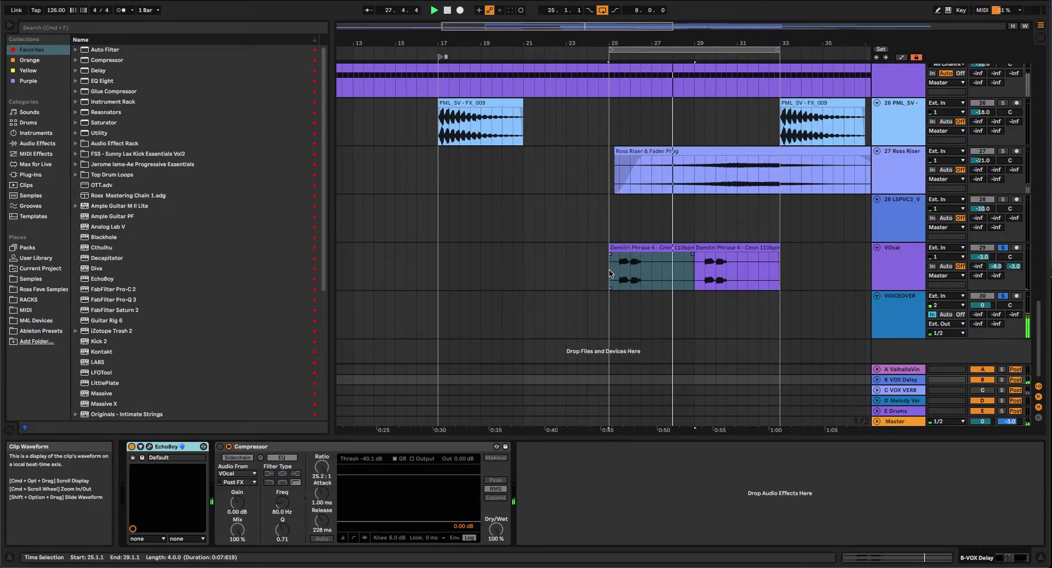
key("space")
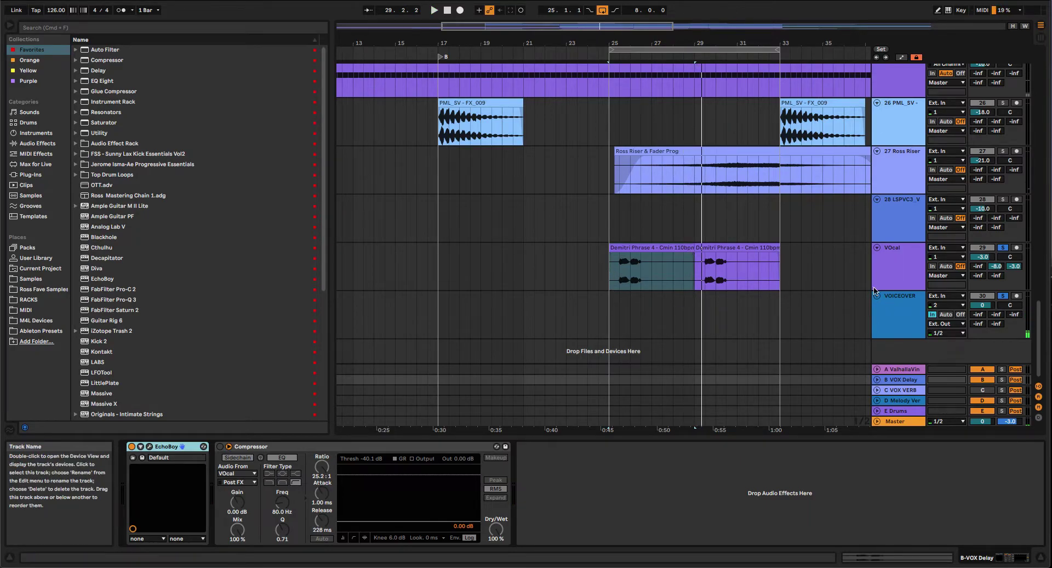
left_click(631, 274)
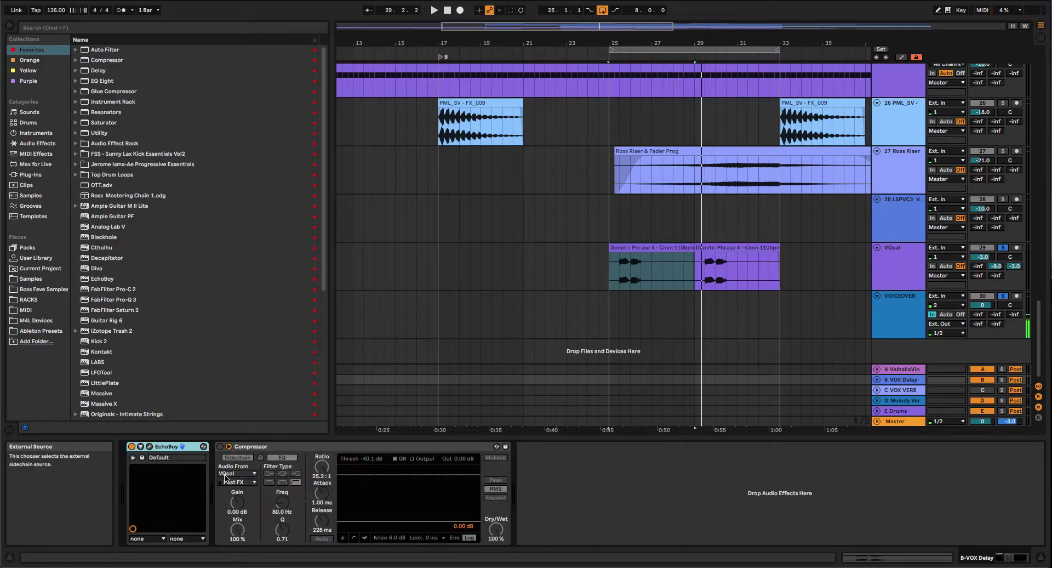
Switch on the sidechained Compressor on B VOX Delay, and play from bar 25 while watching its gain reduction
left_click(223, 455)
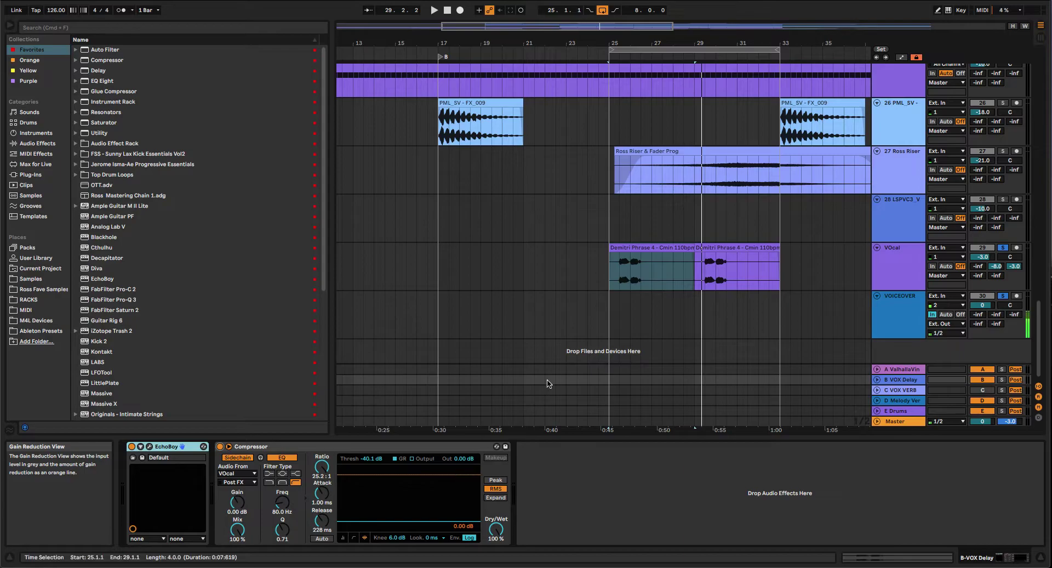
left_click(611, 280)
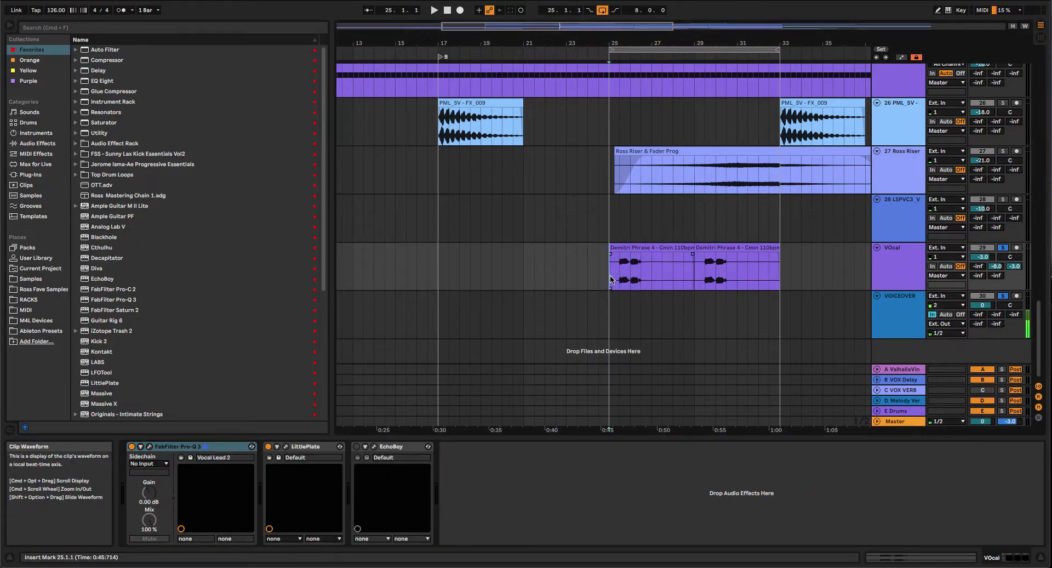
key("space")
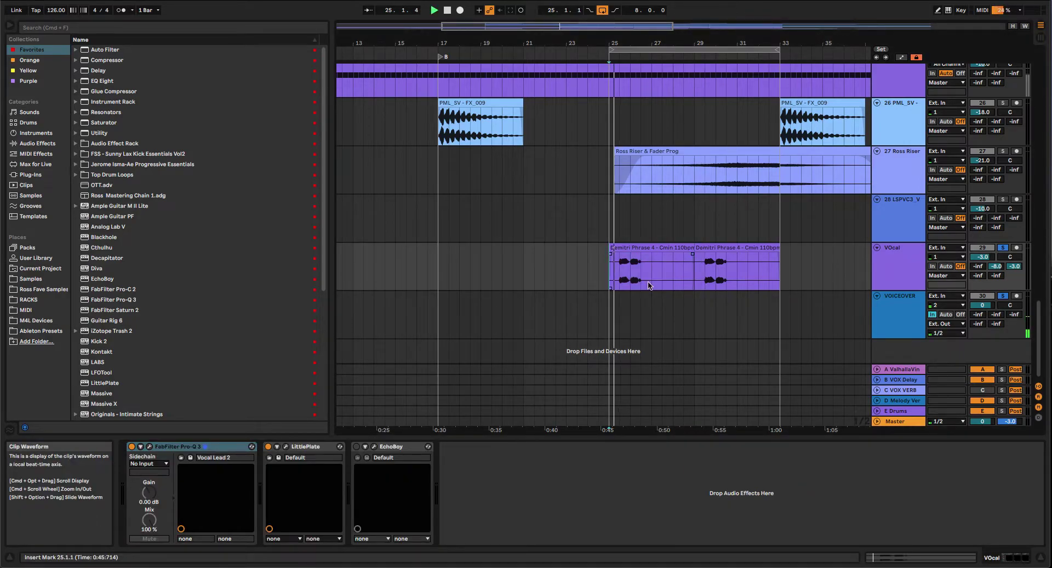
left_click(906, 380)
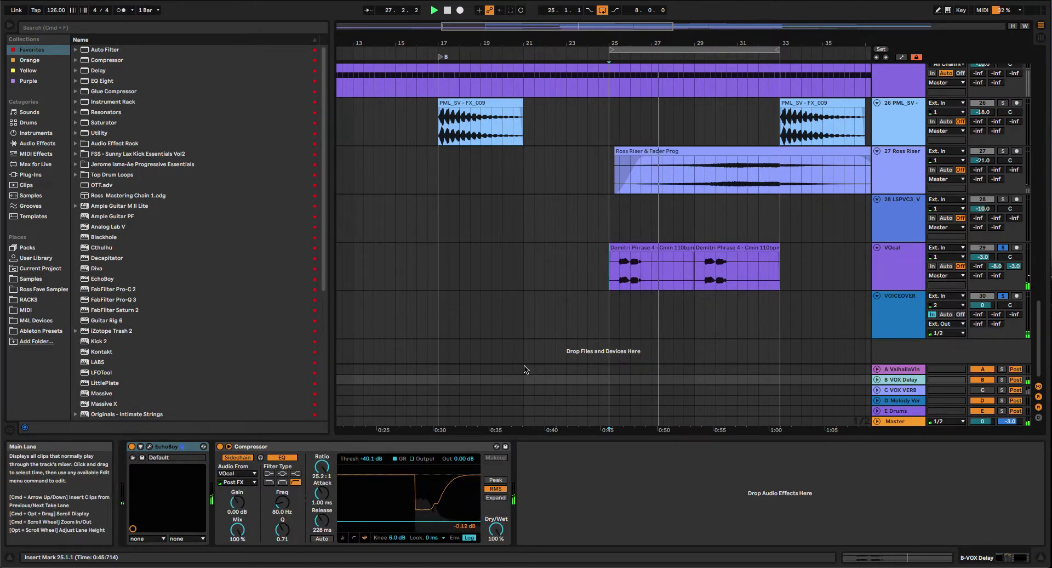
Compare the vocal delay with the B VOX Delay Compressor bypassed and enabled, replaying from bar 25
left_click(219, 448)
left_click(220, 446)
key("space")
key("space")
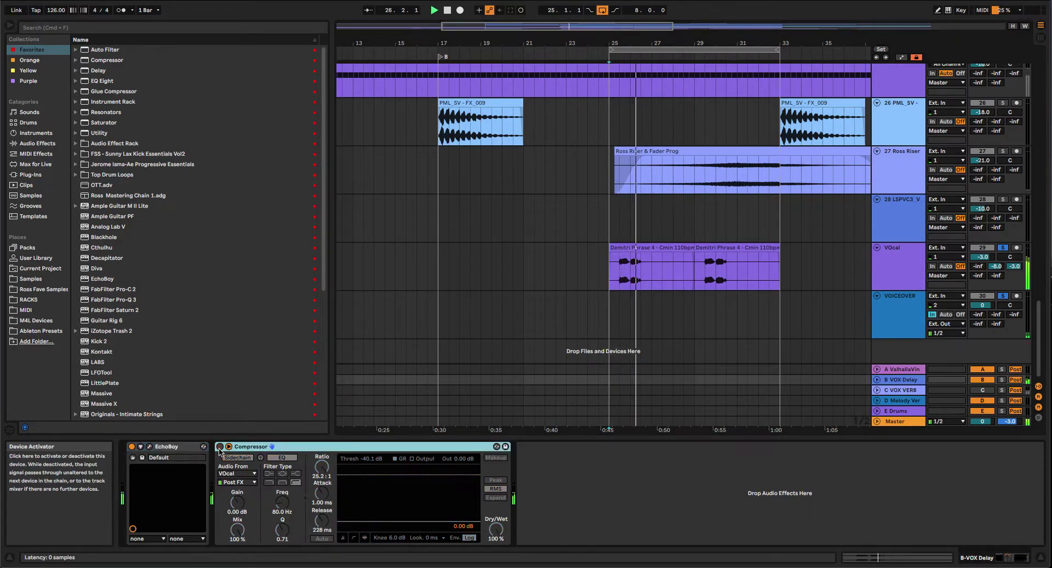
left_click(220, 447)
key("space")
key("space")
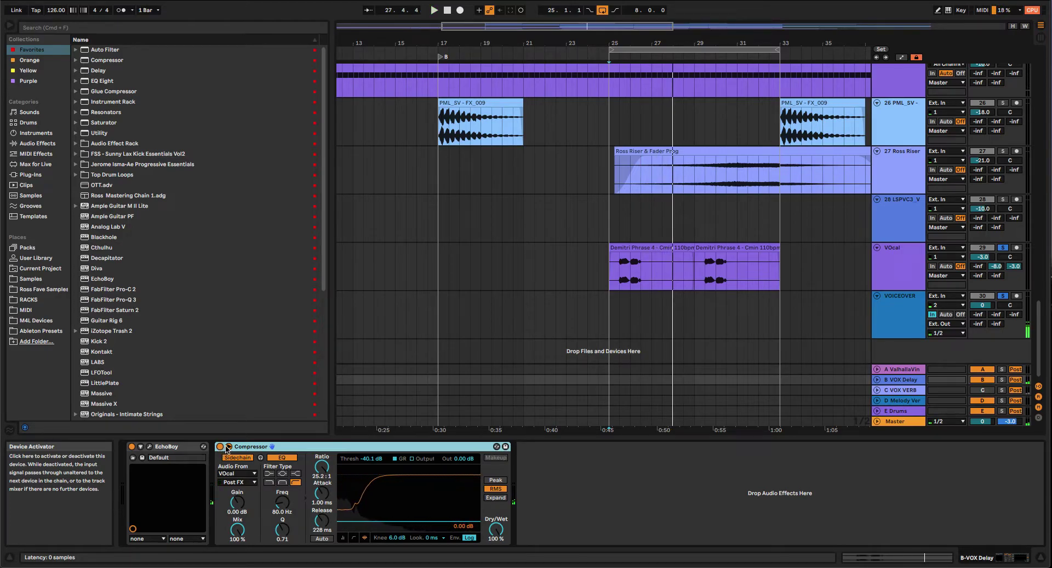
Unsolo the VOcal and VOICEOVER tracks, and raise the VOcal send to B VOX Delay to -3.0 dB during playback
key("s")
key("s")
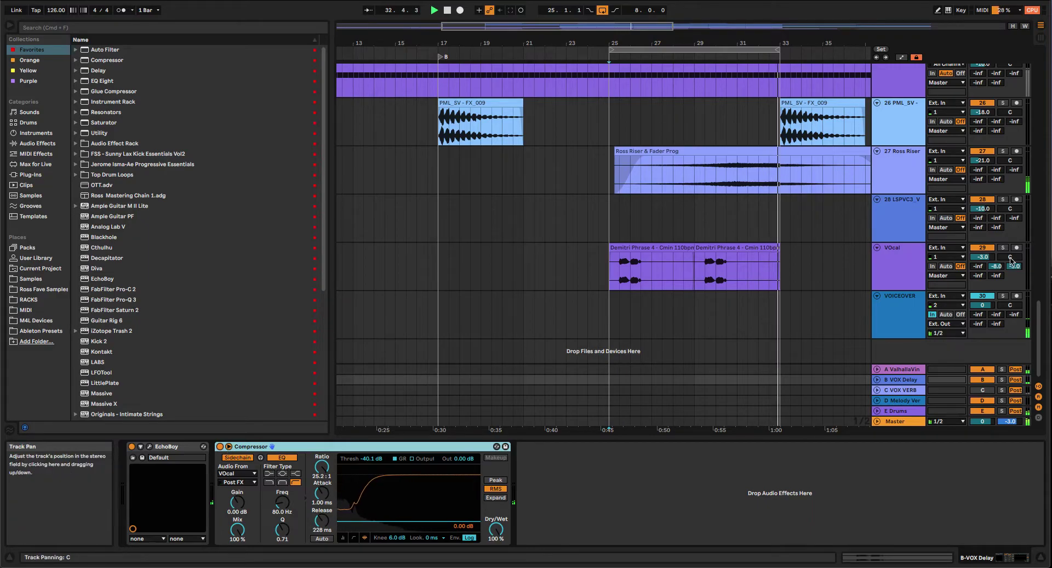
left_click_drag(997, 267, 997, 254)
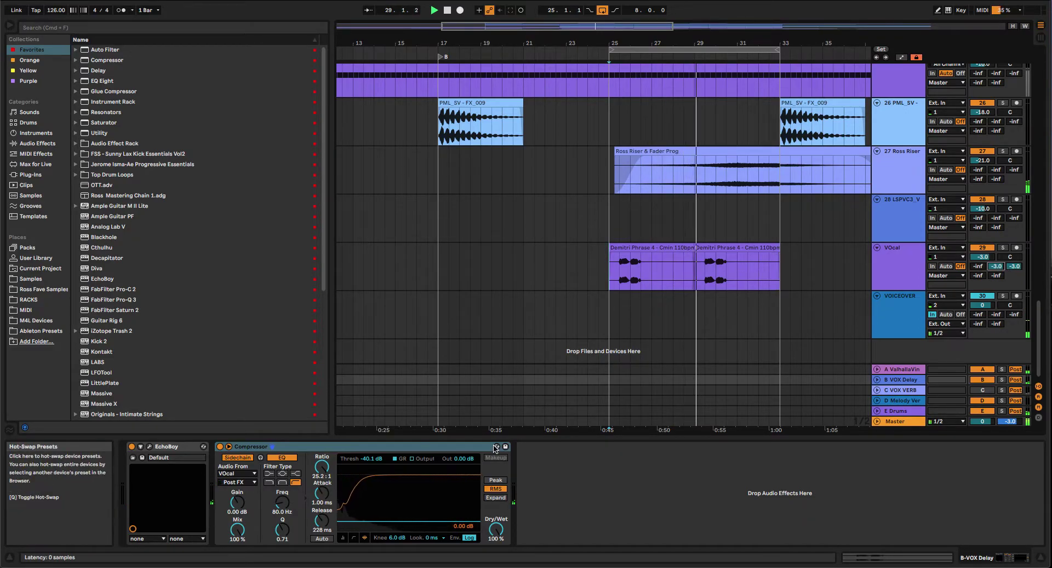
Solo the VOcal and VOICEOVER tracks again, and switch the active vocal return from B VOX Delay to C VOX VERB
left_click(1004, 248)
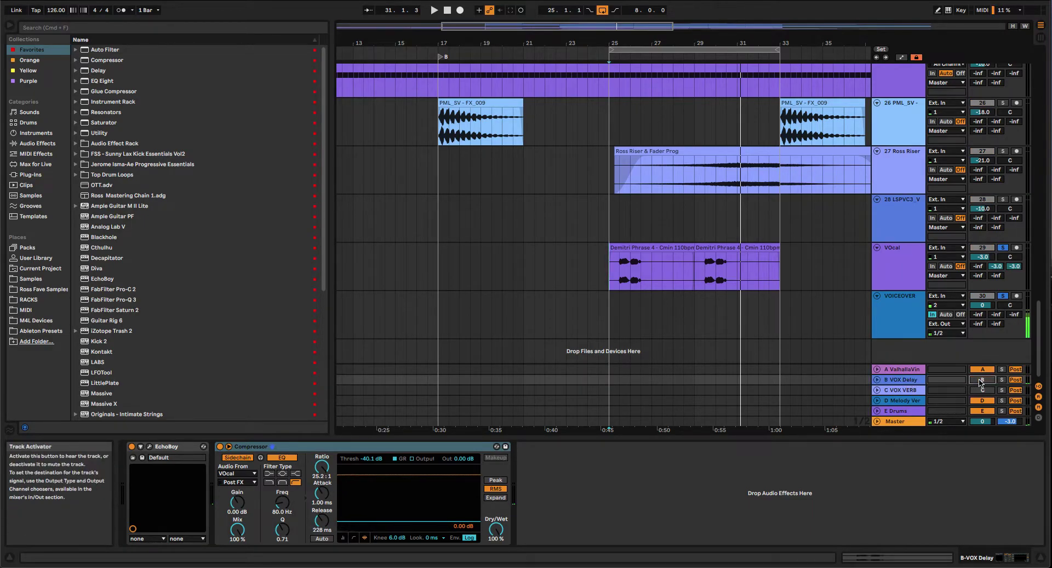
left_click(907, 391)
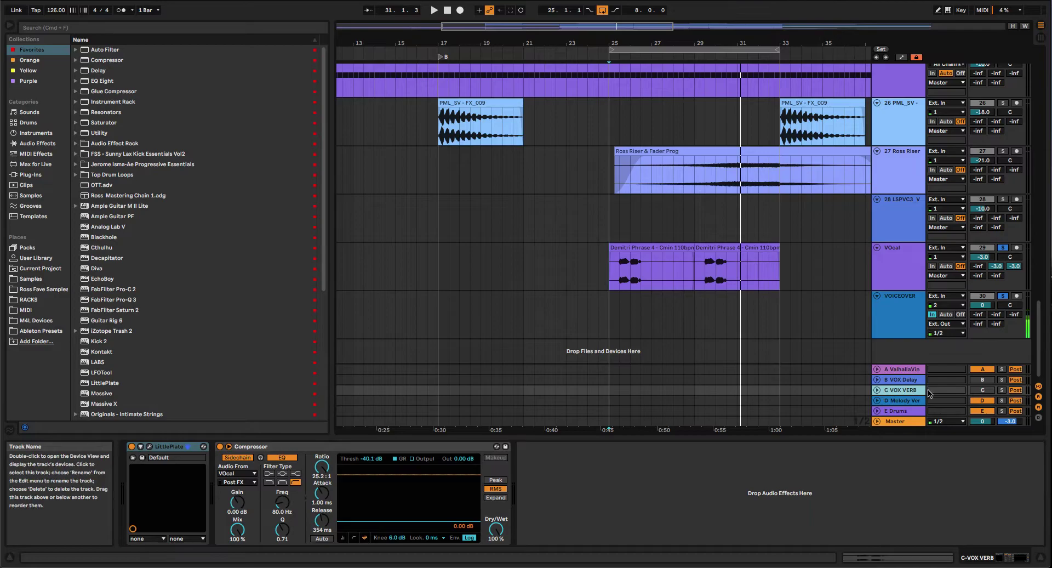
left_click(983, 390)
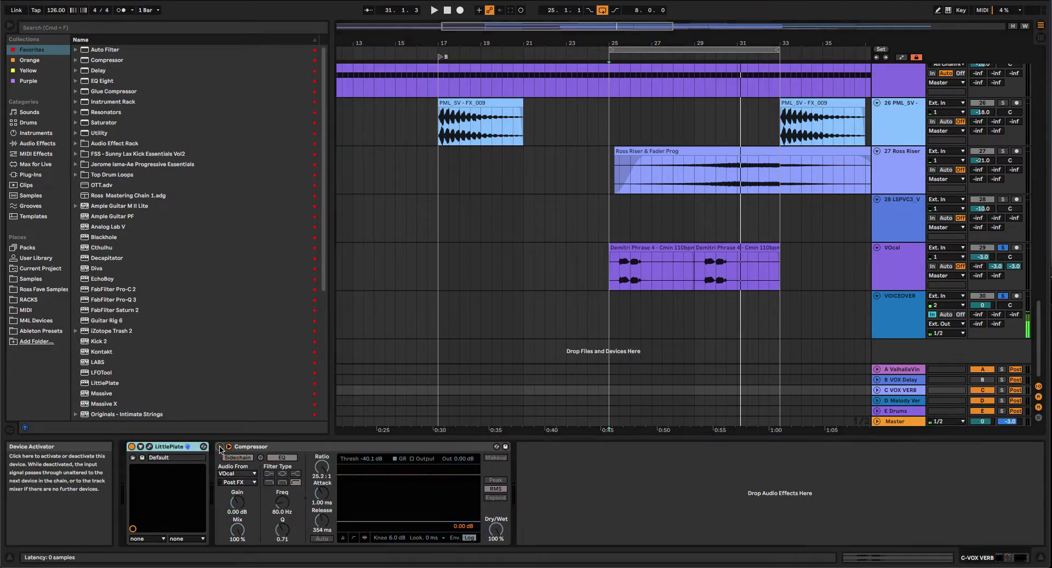
Play the vocal clip from bar 25 to hear its reverb with the C VOX VERB Compressor bypassed
left_click(609, 273)
key("space")
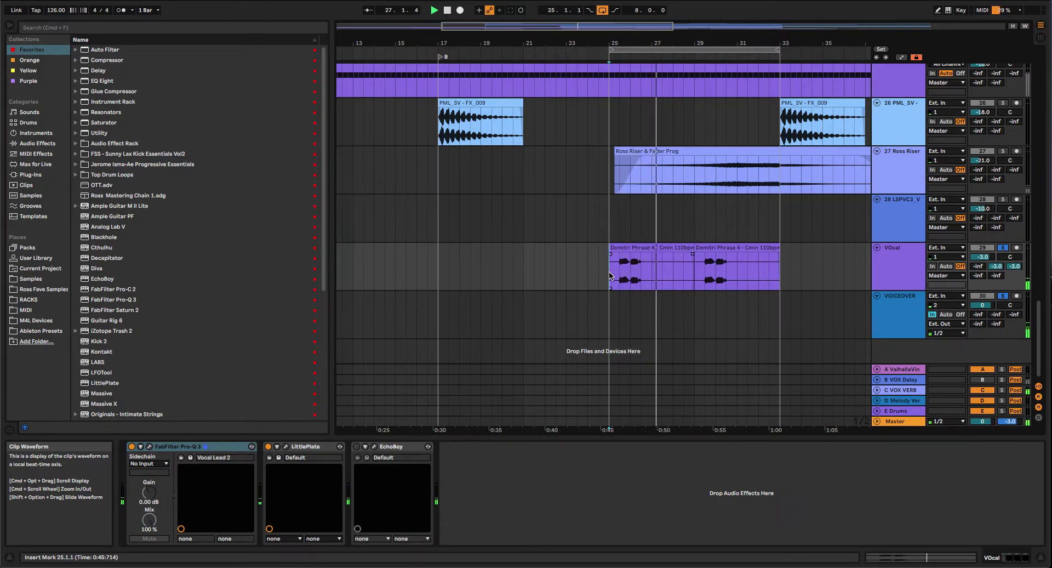
key("space")
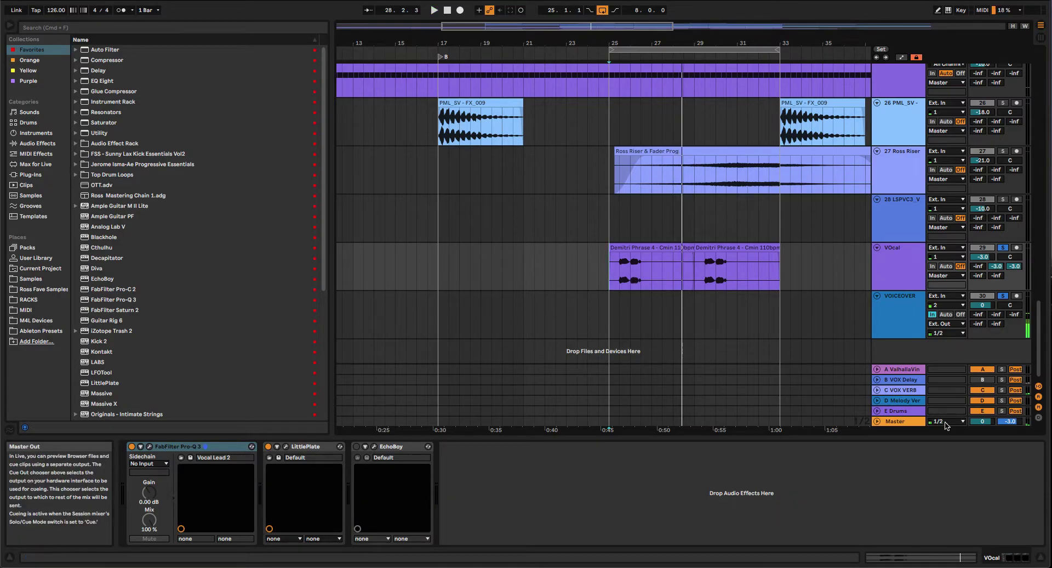
Enable the sidechained Compressor on C VOX VERB, and play the unsoloed mix from bar 25 with B VOX Delay active again
left_click(910, 391)
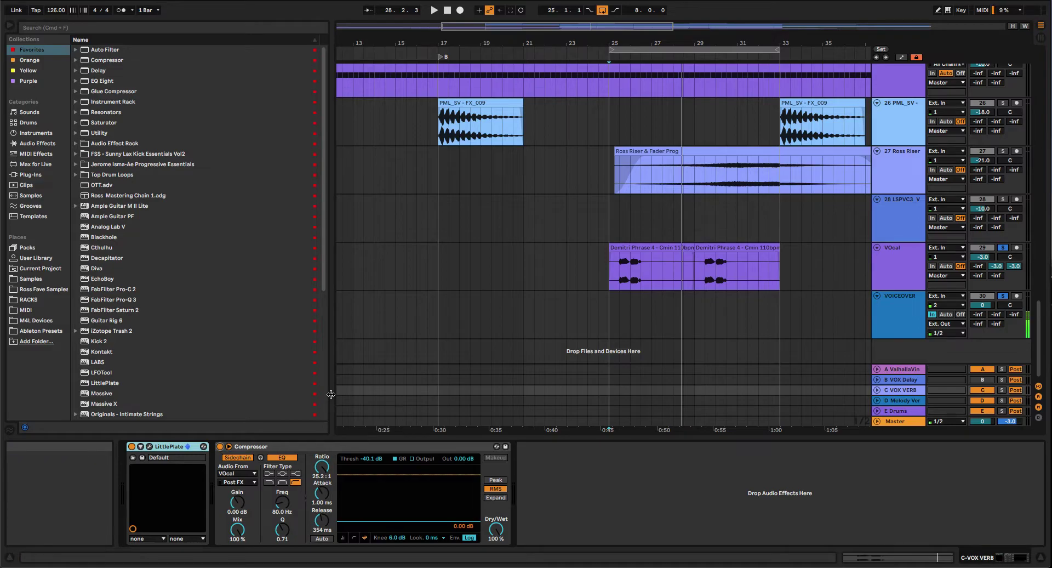
key("space")
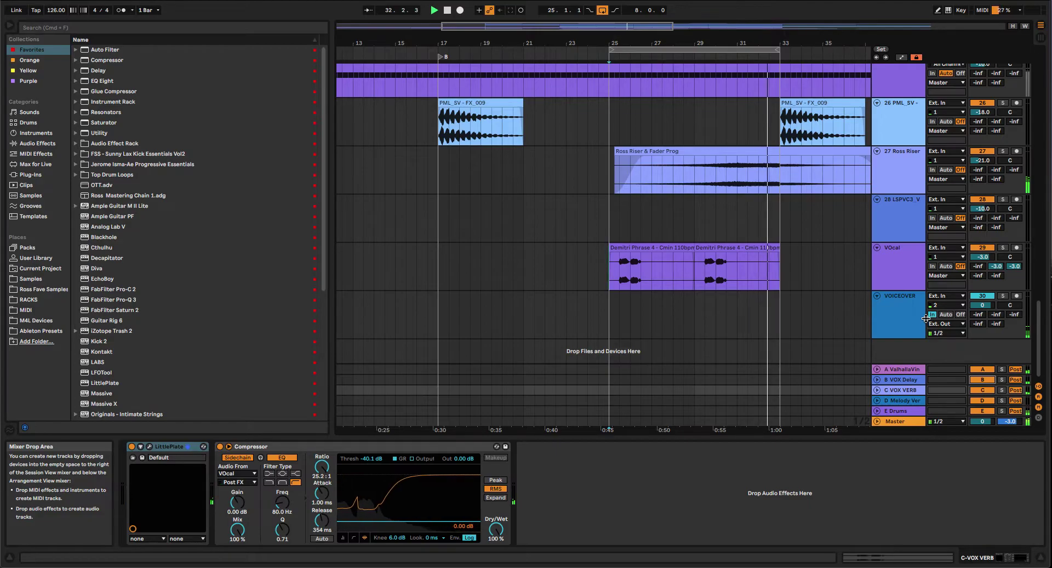
key("space")
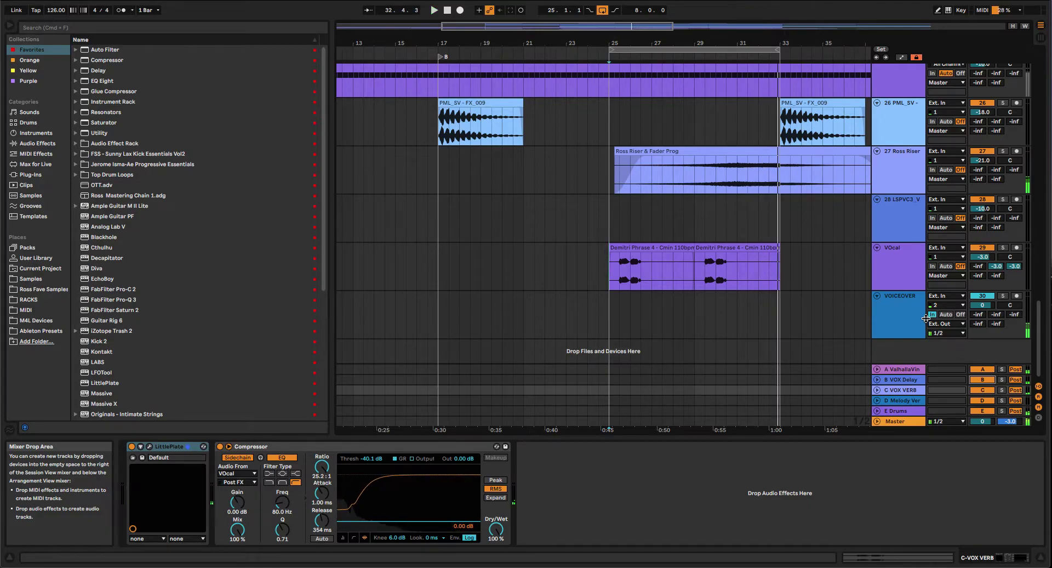
Examine the VOcal and VOICEOVER tracks and the Master Compressor sidechained from VOICEOVER, and play from bar 25 while watching its gain reduction
left_click(909, 424)
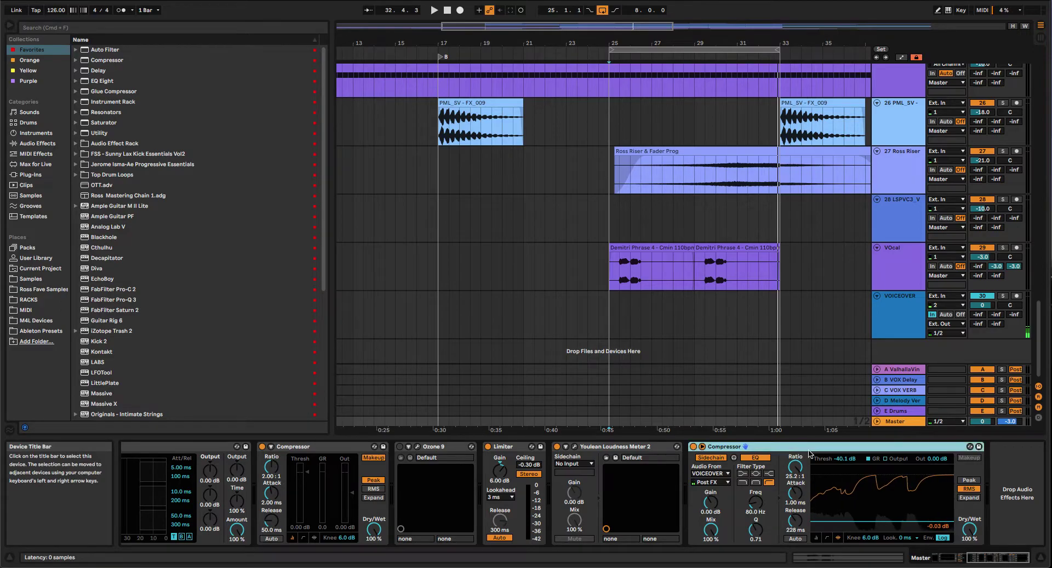
left_click(907, 300)
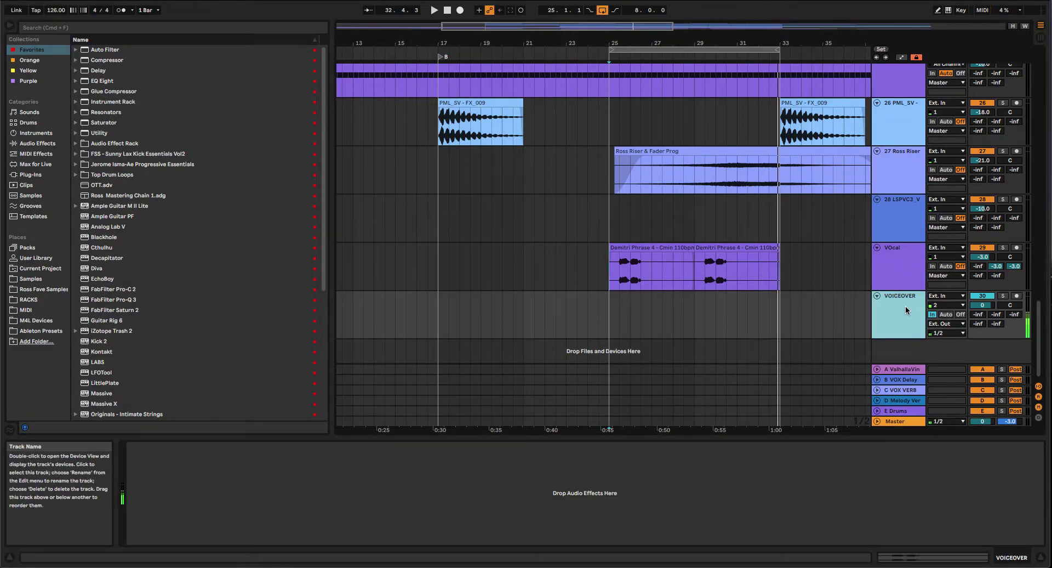
left_click(901, 265)
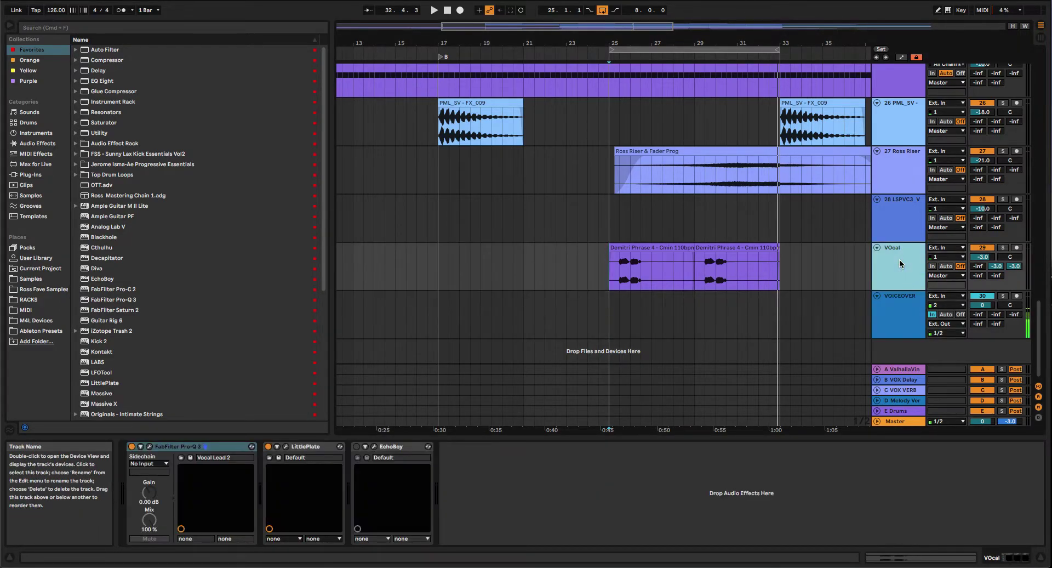
left_click(892, 317)
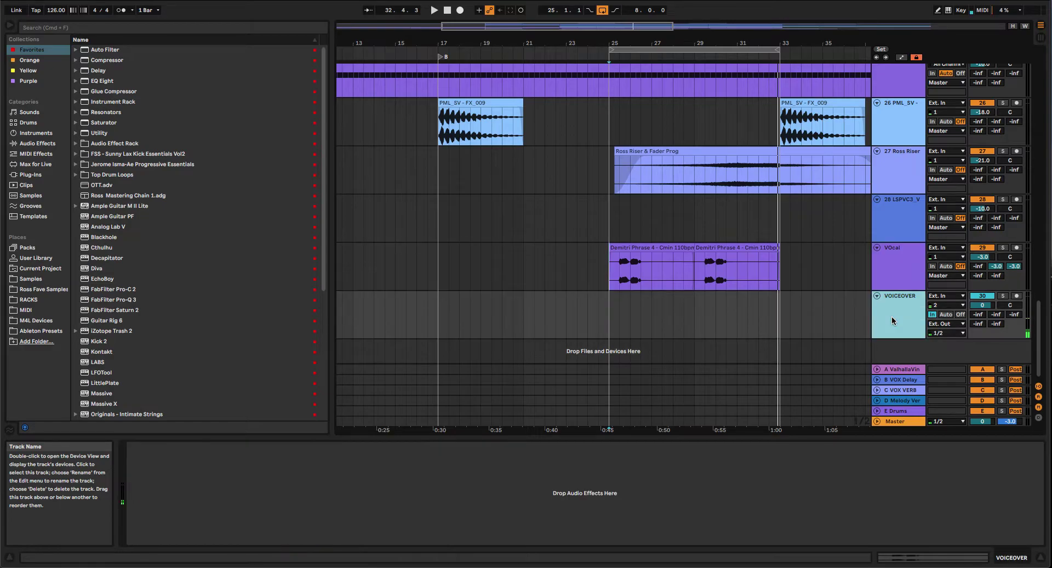
left_click(896, 421)
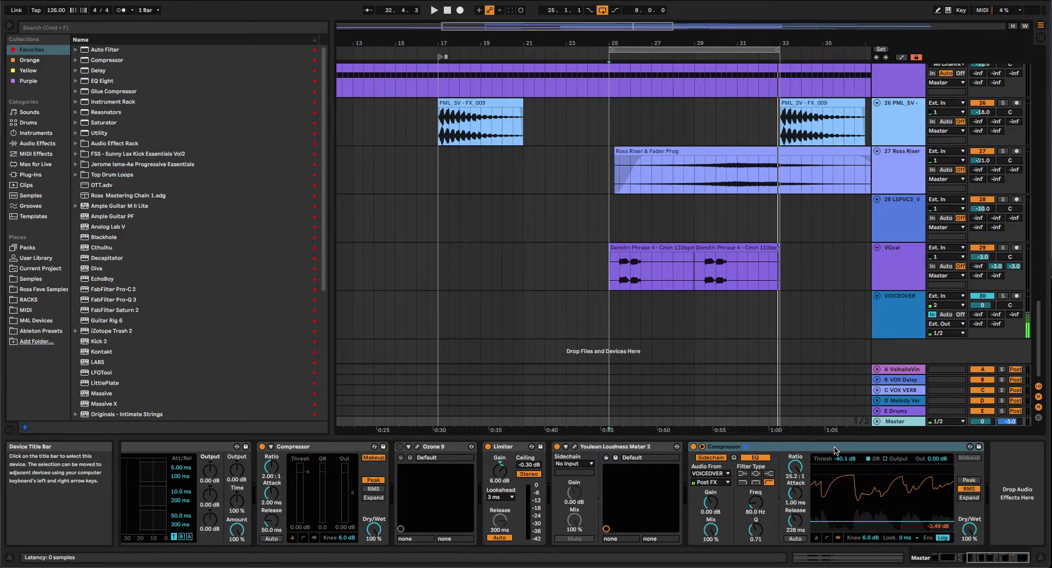
key("space")
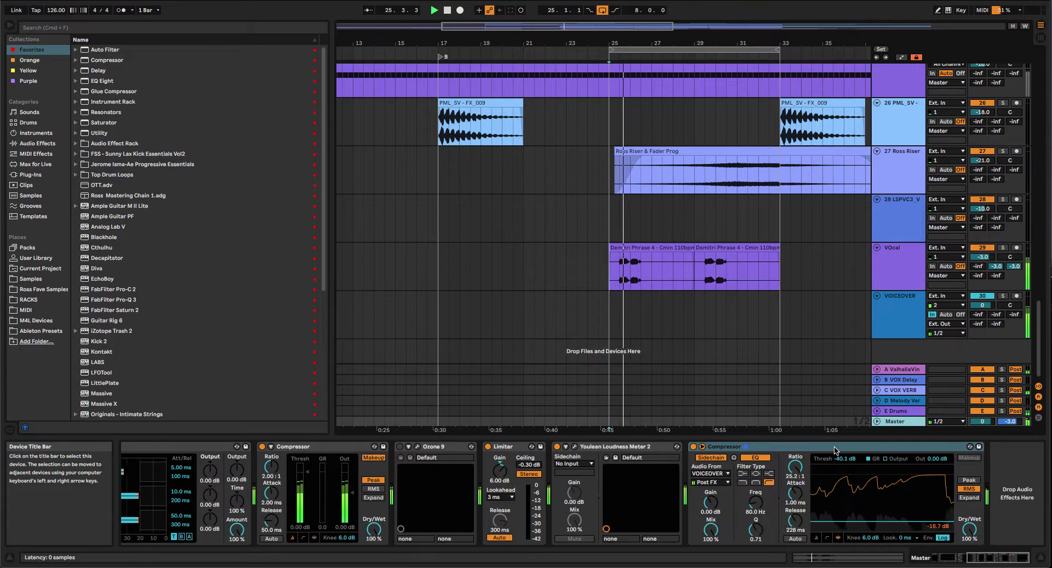